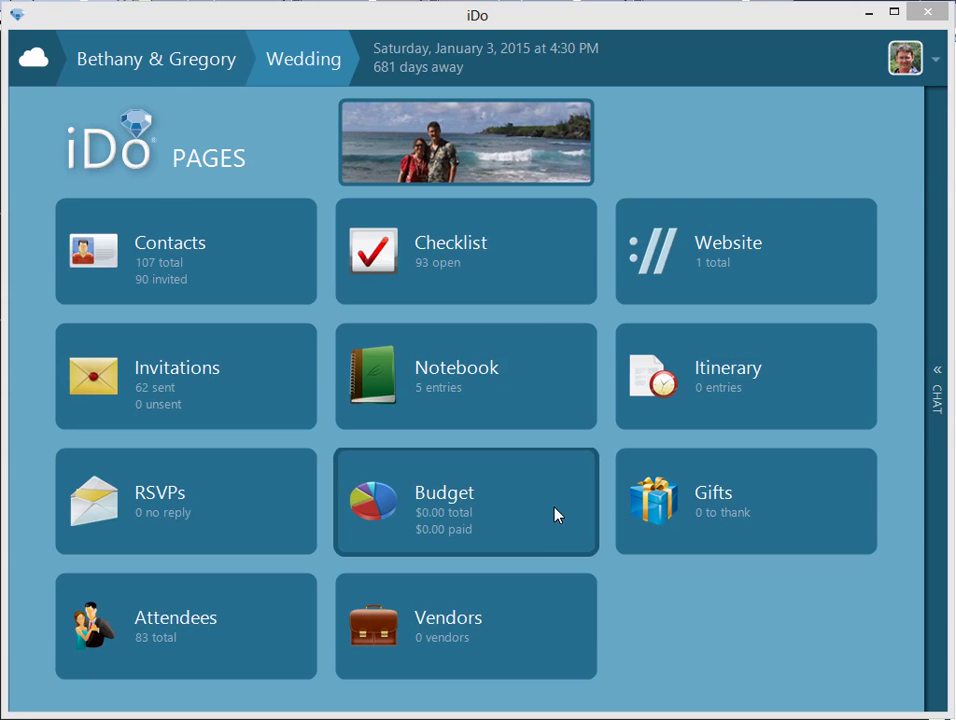
# Step: On the Budget page, prepare a Wedding template import with a 25000 total budget
pyautogui.click(557, 514)
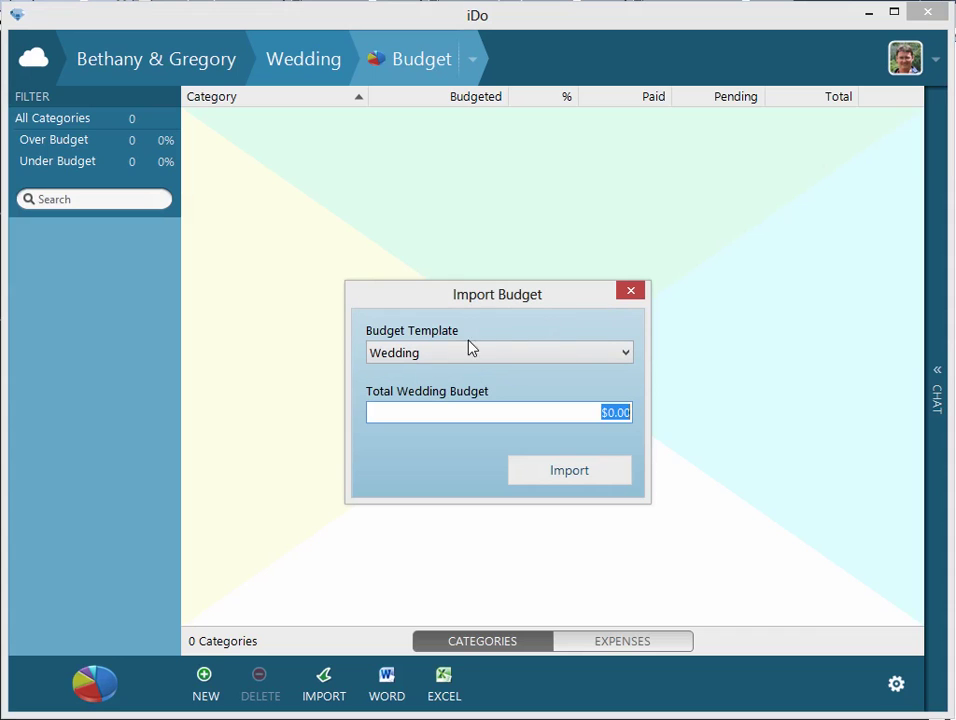
pyautogui.click(624, 356)
pyautogui.click(624, 360)
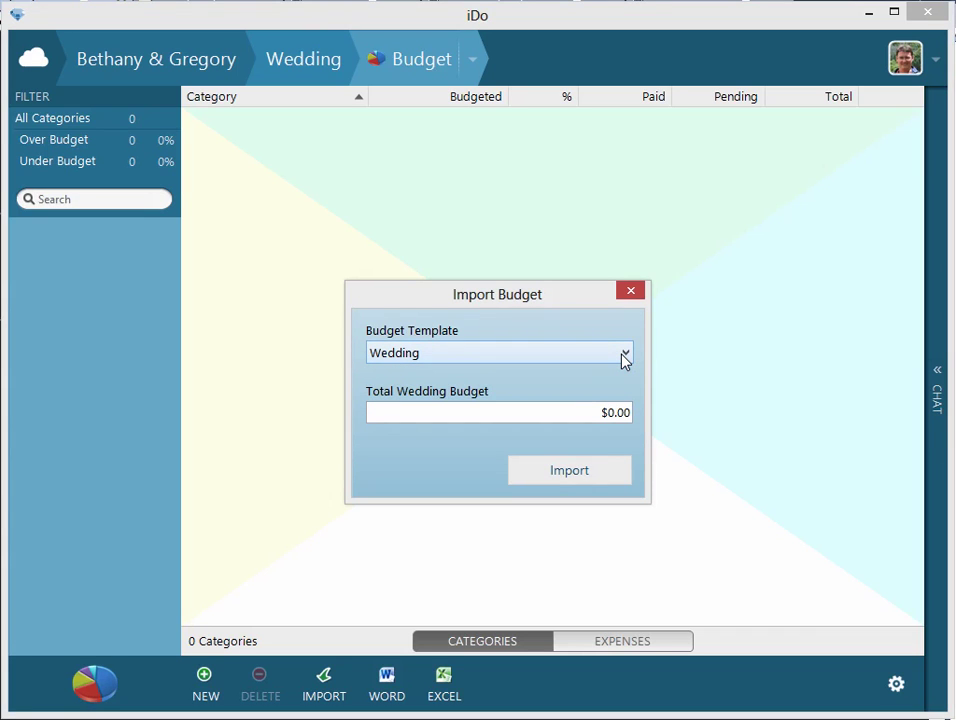
pyautogui.moveTo(551, 418); pyautogui.dragTo(673, 425)
pyautogui.write('2')
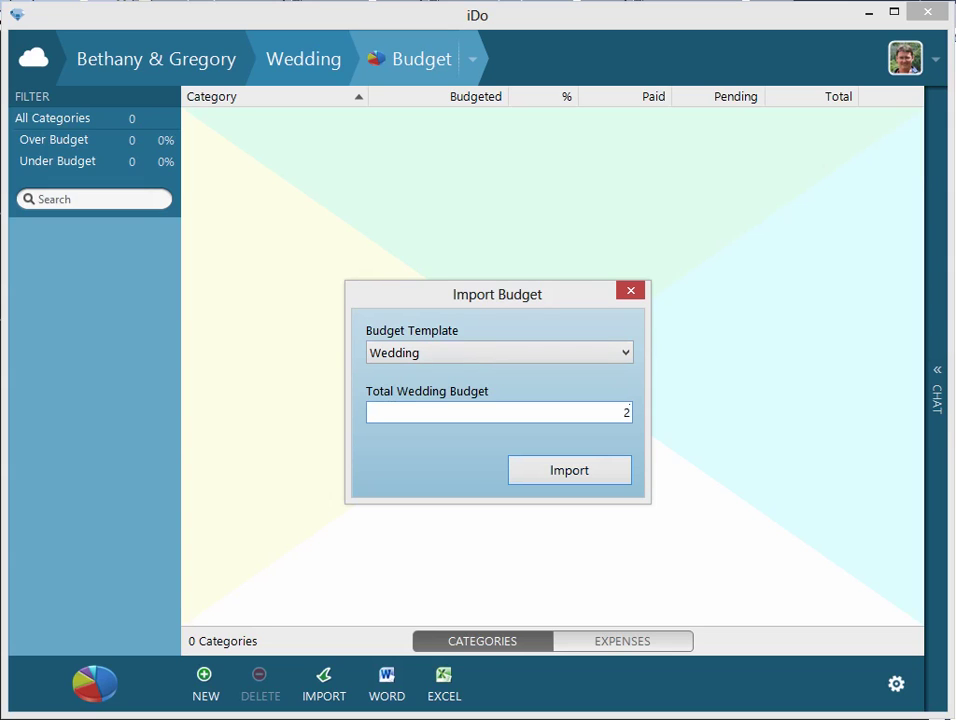
pyautogui.write('5000')
# Step: Import the Wedding template, then inspect the Fashion category's budgeted amount without changing it
pyautogui.click(602, 472)
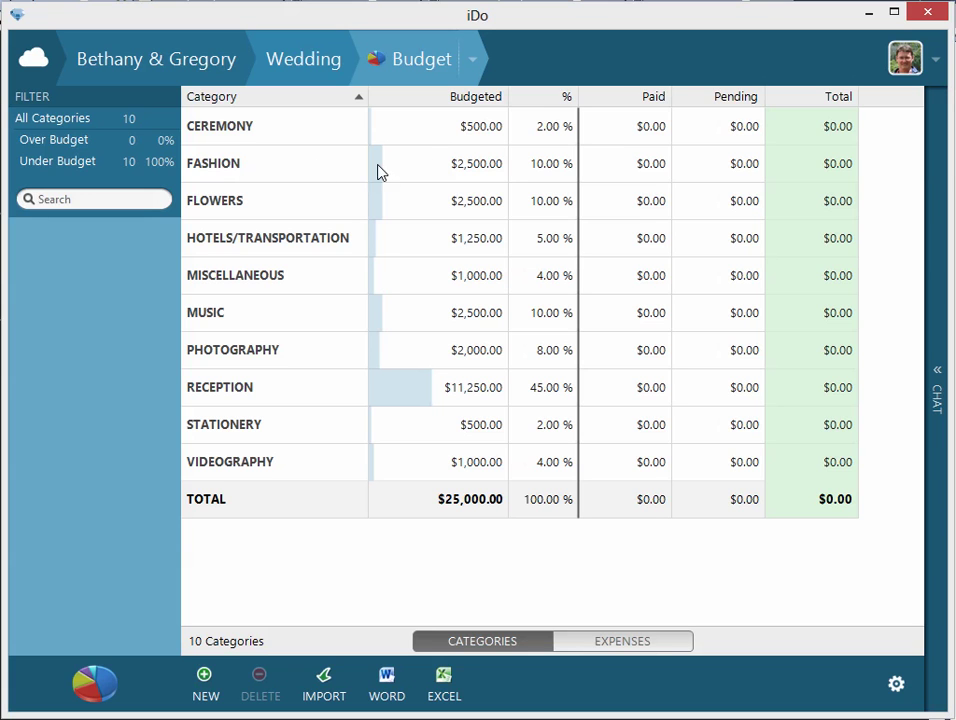
pyautogui.click(405, 171)
pyautogui.click(352, 166)
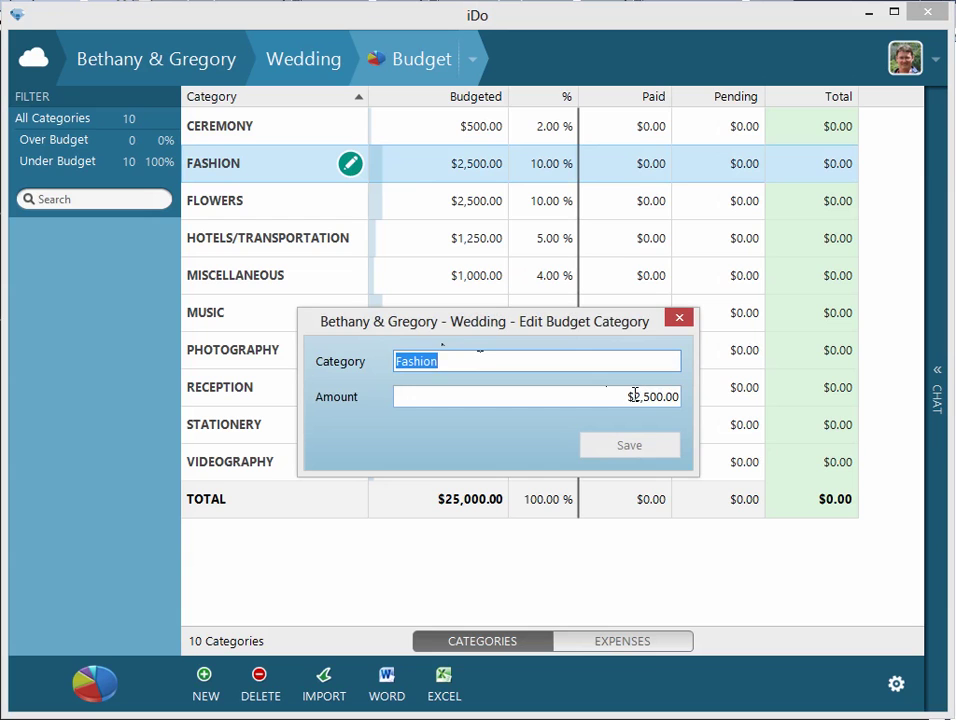
pyautogui.moveTo(634, 396); pyautogui.dragTo(676, 397)
pyautogui.click(679, 319)
pyautogui.click(551, 551)
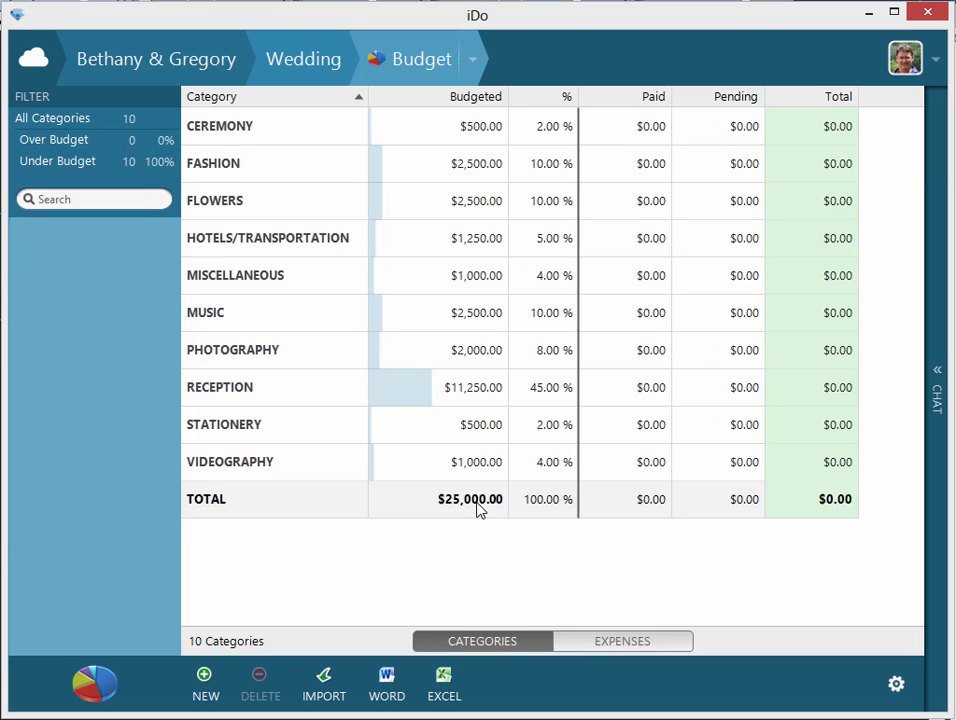
# Step: Switch to the expenses list, find the Flowers expense and FLOWERS category, then return to expenses
pyautogui.click(657, 648)
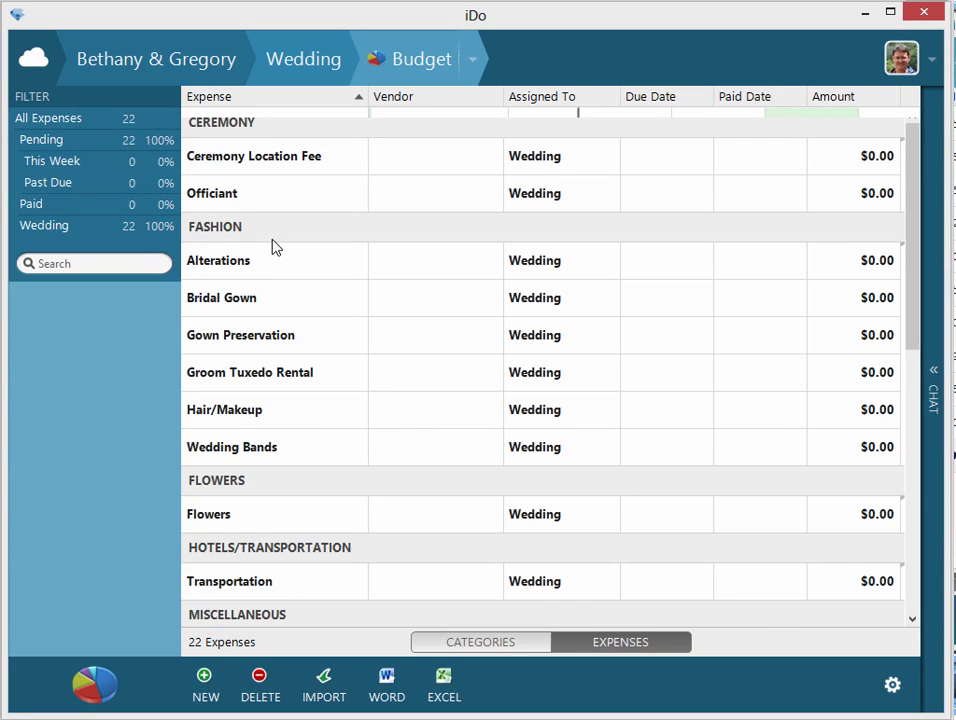
pyautogui.click(296, 530)
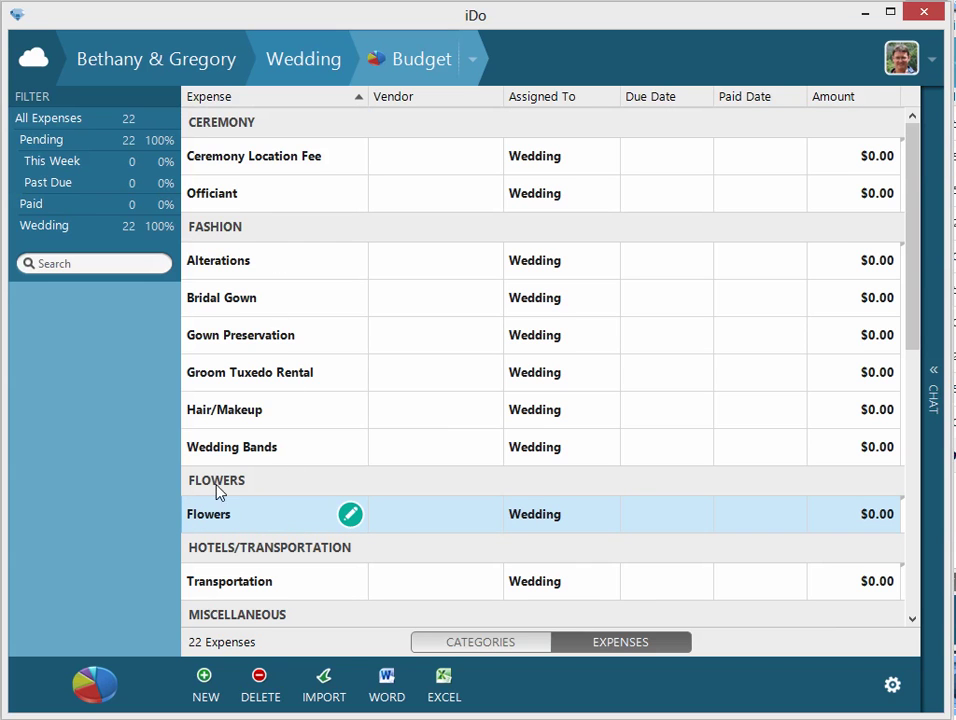
pyautogui.click(488, 639)
pyautogui.click(337, 206)
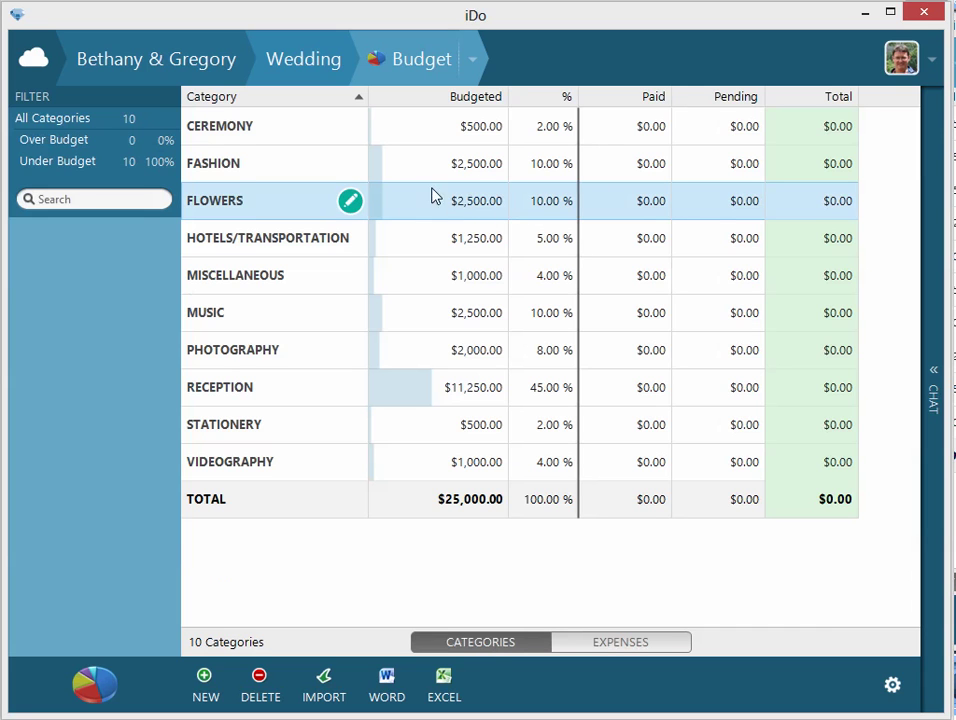
pyautogui.click(620, 645)
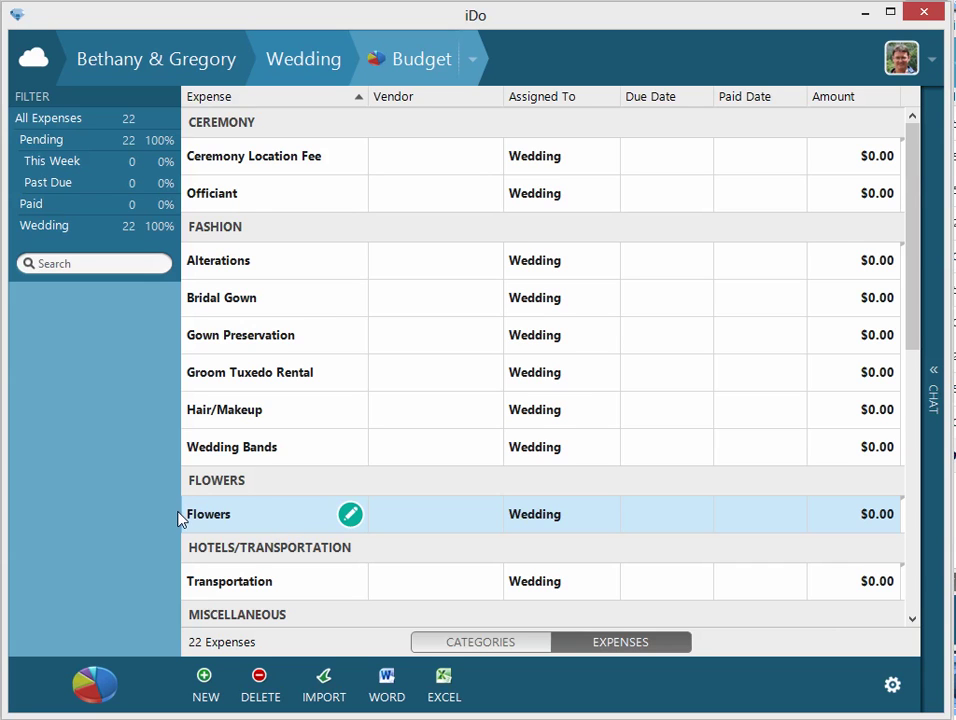
# Step: Rename the Flowers expense to 'Flowers - Downpayment' at 1000, due and paid on 2/21/2013
pyautogui.doubleClick(279, 516)
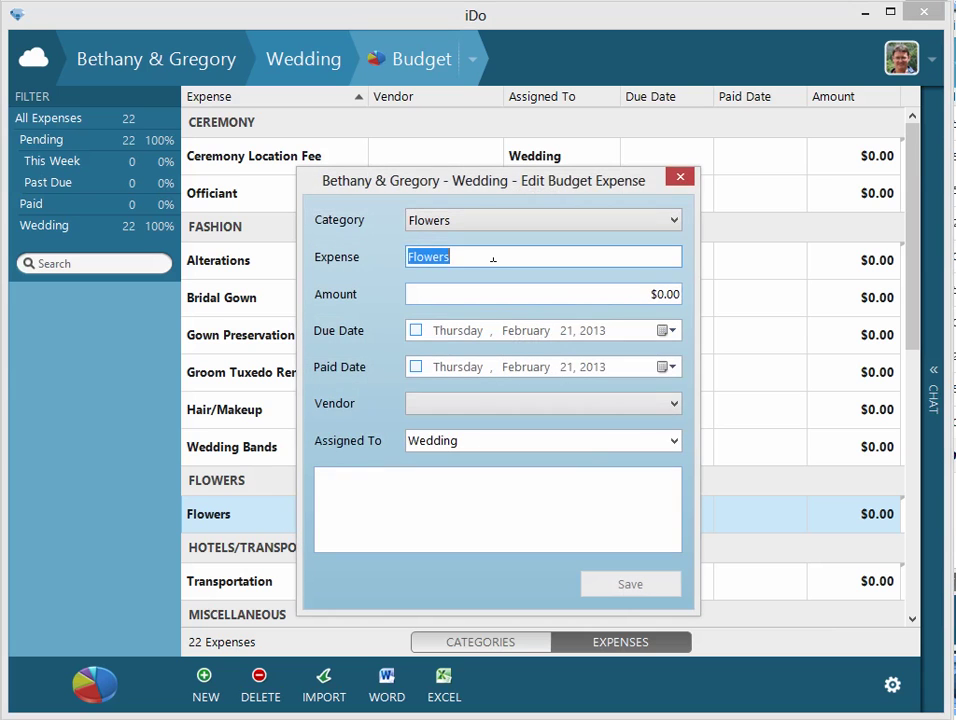
pyautogui.write('- Do')
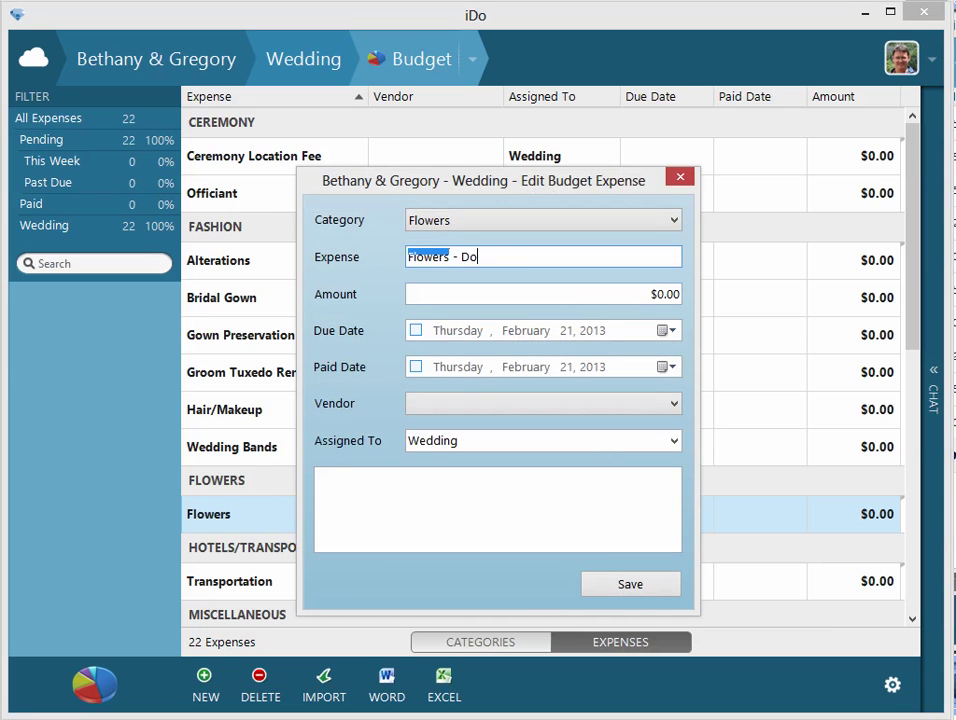
pyautogui.write('wnpayment')
pyautogui.press('Tab')
pyautogui.write('1000')
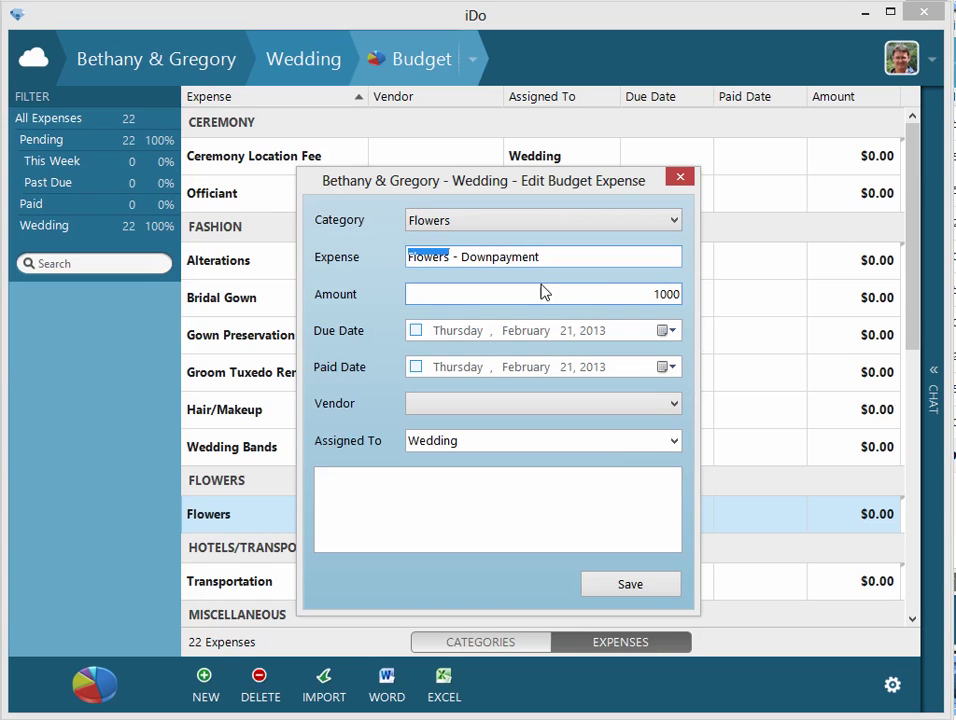
pyautogui.click(416, 331)
pyautogui.click(416, 368)
pyautogui.click(474, 404)
pyautogui.click(474, 406)
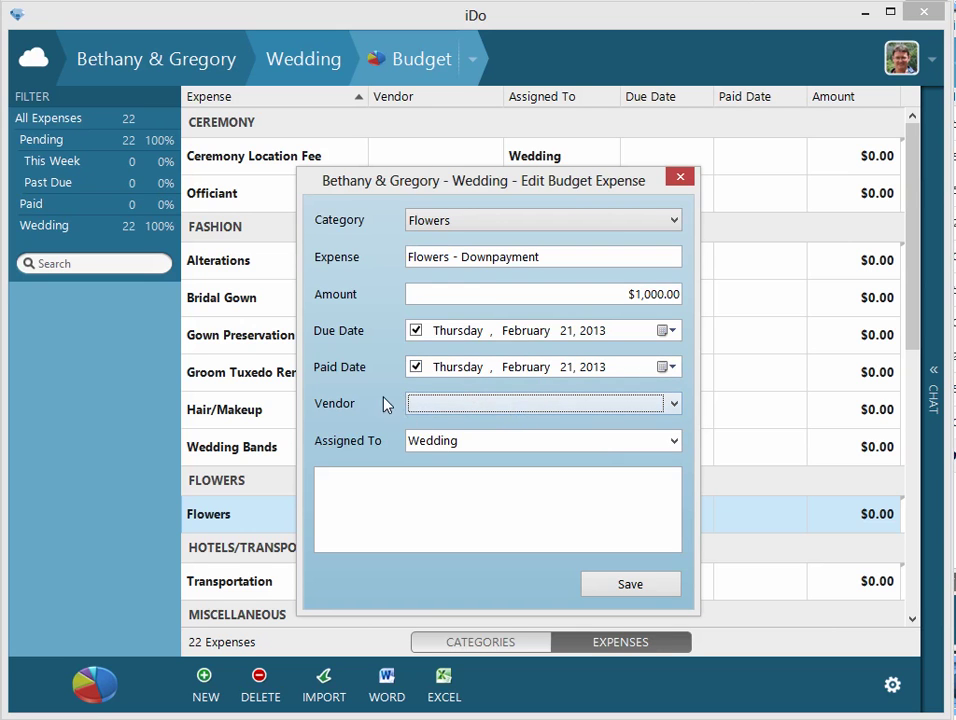
# Step: Add the note 'Check #123', save the down payment, and begin a new expense
pyautogui.click(460, 486)
pyautogui.write('Check #')
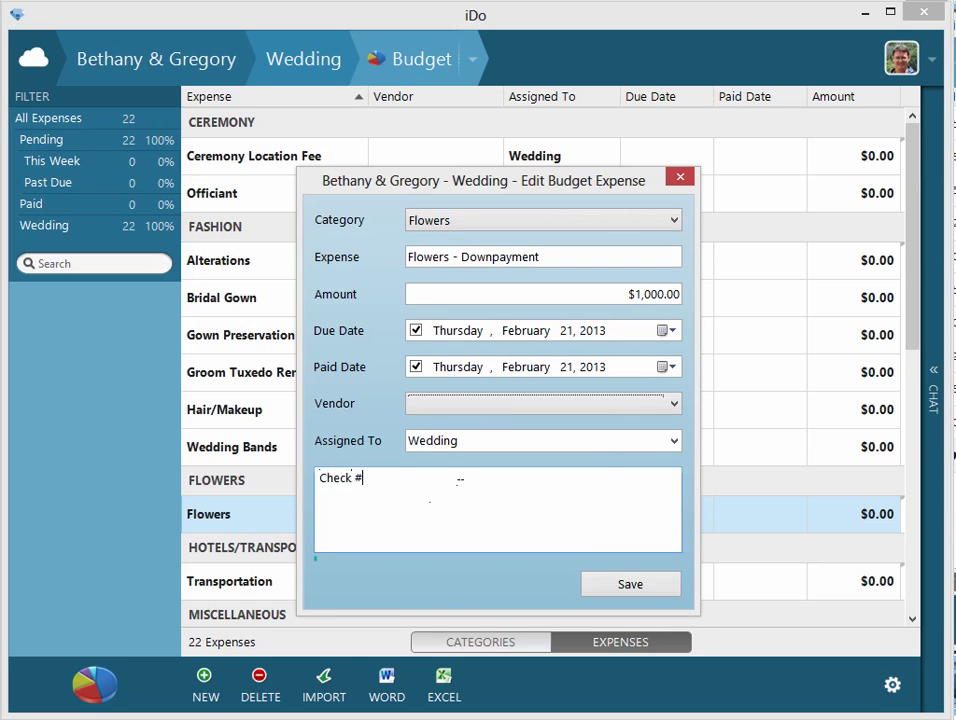
pyautogui.write('123')
pyautogui.click(602, 586)
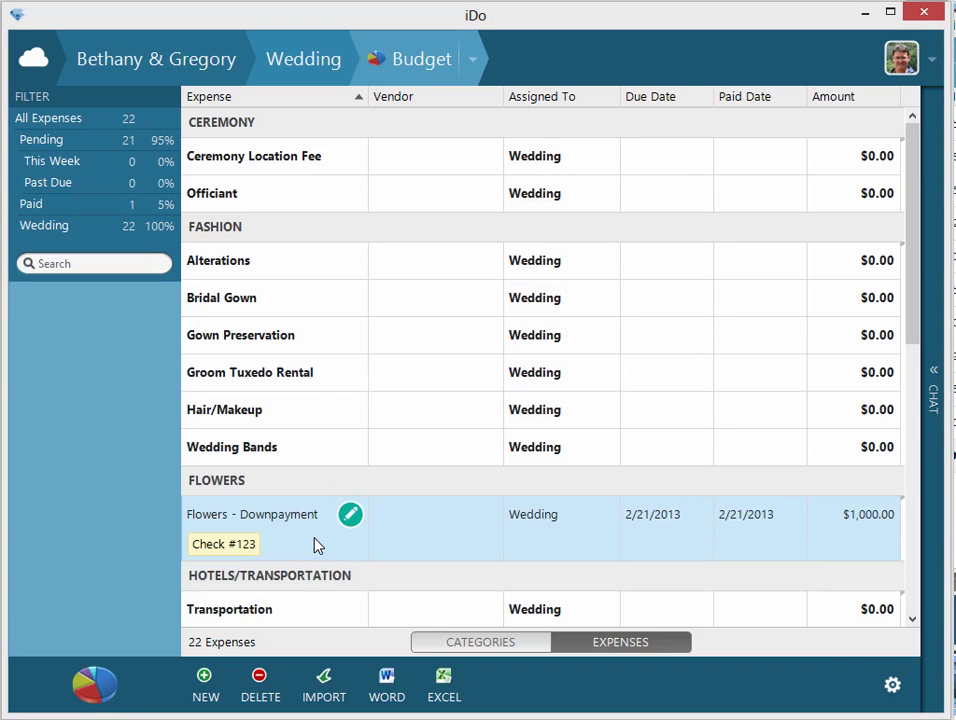
pyautogui.click(205, 682)
# Step: Name the new expense 'Flowers - Final Payment' with an amount of 1500
pyautogui.write('Flowers')
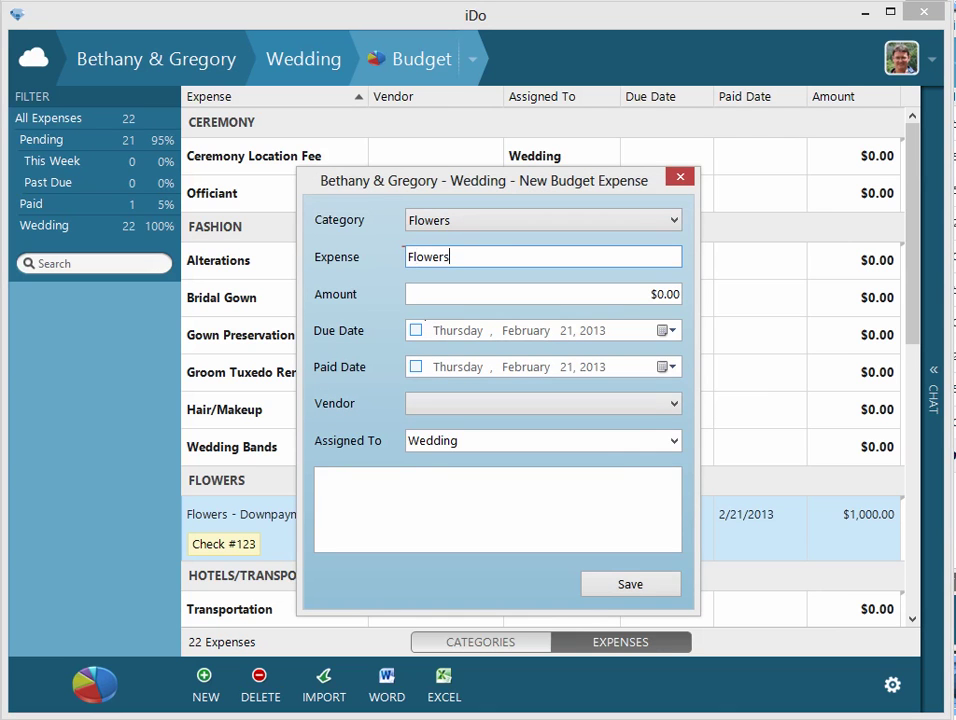
pyautogui.write(' - Final Payment')
pyautogui.press('Tab')
pyautogui.write('1500')
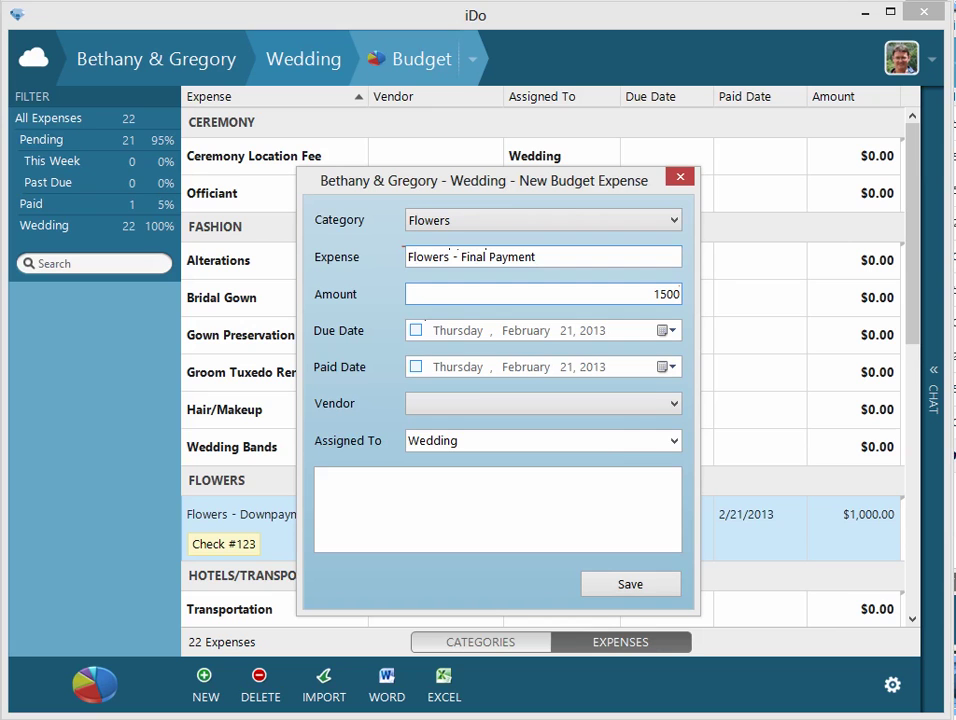
# Step: Set its due date to July 21, 2013 and save the expense as unpaid
pyautogui.click(416, 331)
pyautogui.click(522, 331)
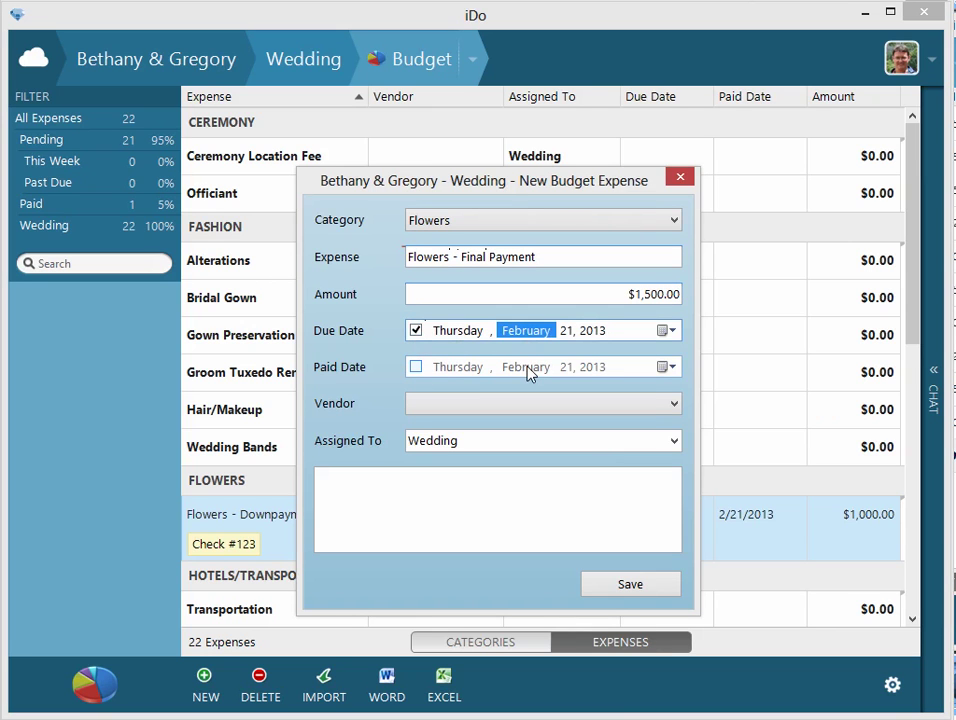
pyautogui.press('Up')
pyautogui.press('Up')
pyautogui.press('Up')
pyautogui.press('Up')
pyautogui.press('Up')
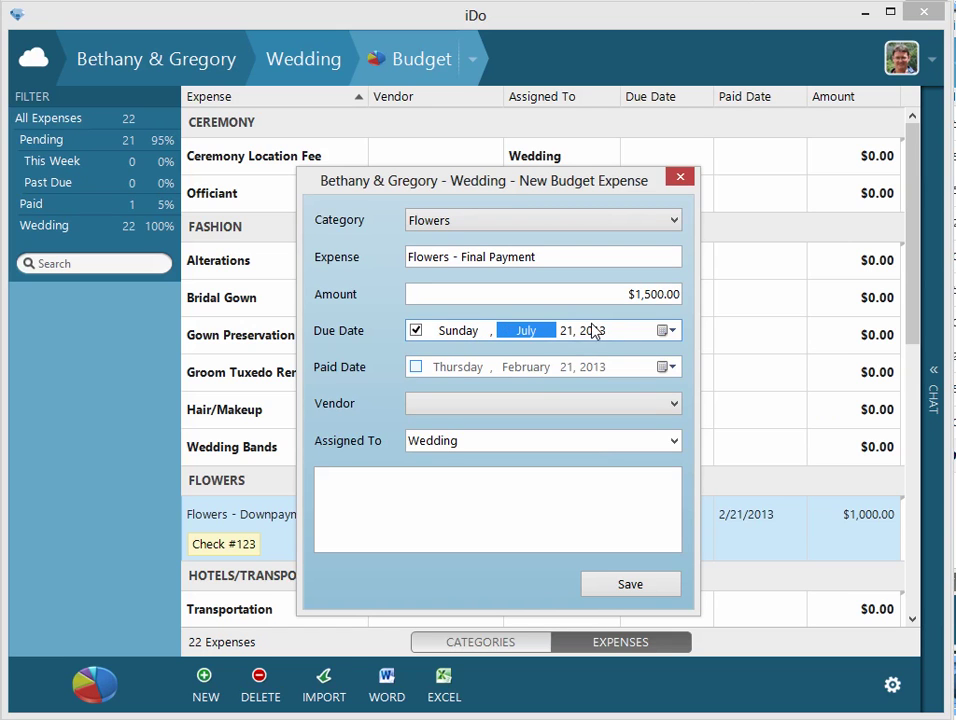
pyautogui.click(595, 335)
pyautogui.press('Up')
pyautogui.press('Down')
pyautogui.click(670, 331)
pyautogui.click(670, 331)
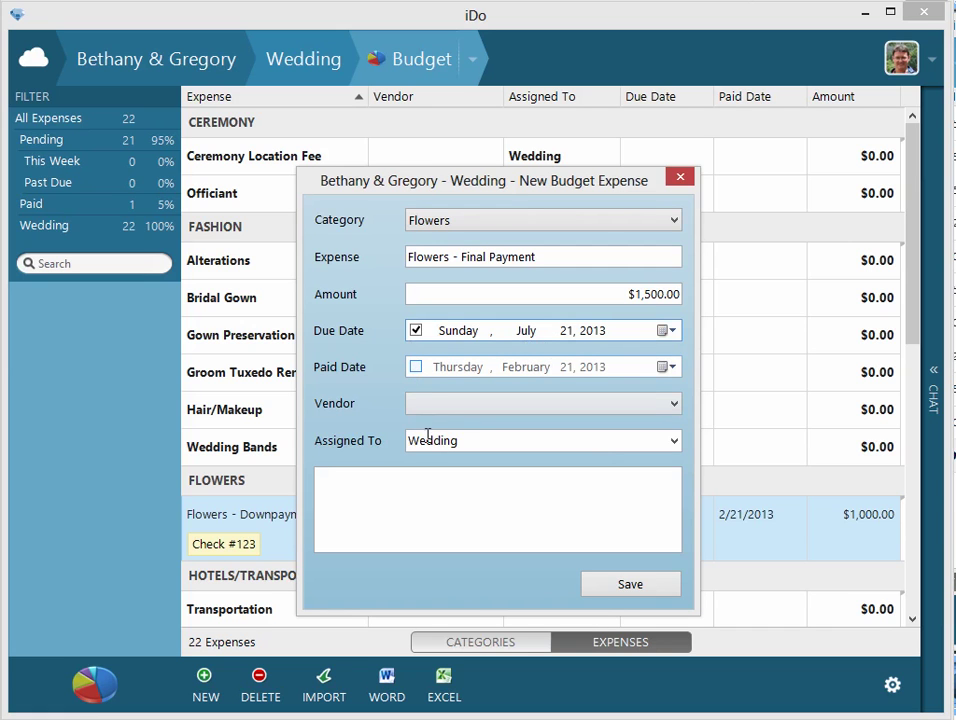
pyautogui.click(433, 489)
pyautogui.click(601, 591)
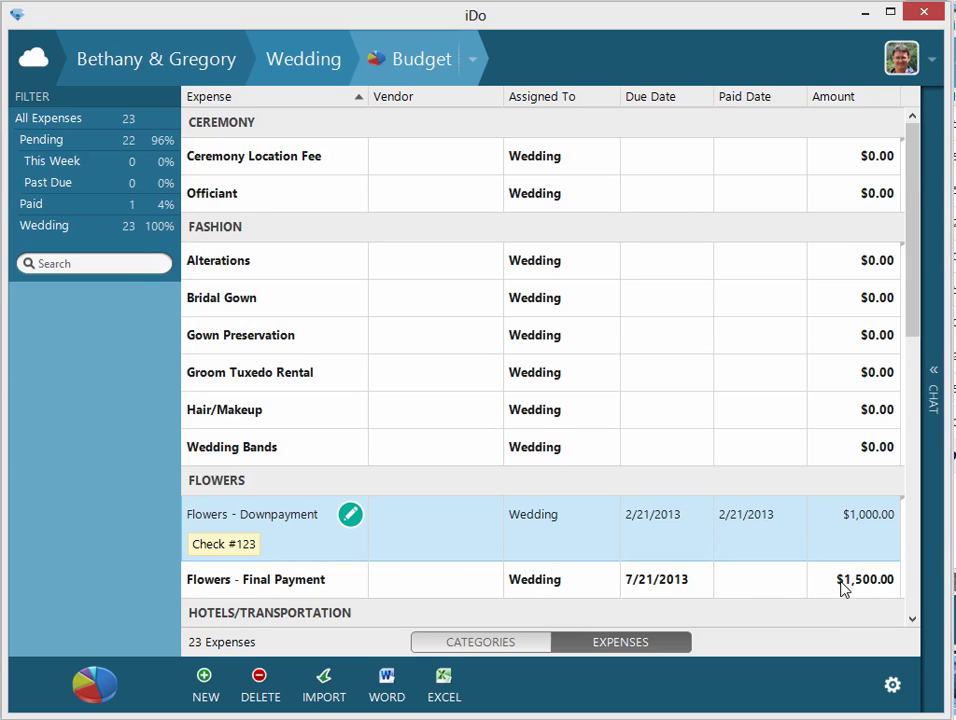
# Step: Switch the budget list to CATEGORIES to see Flowers' $2,500.00 total
pyautogui.click(487, 641)
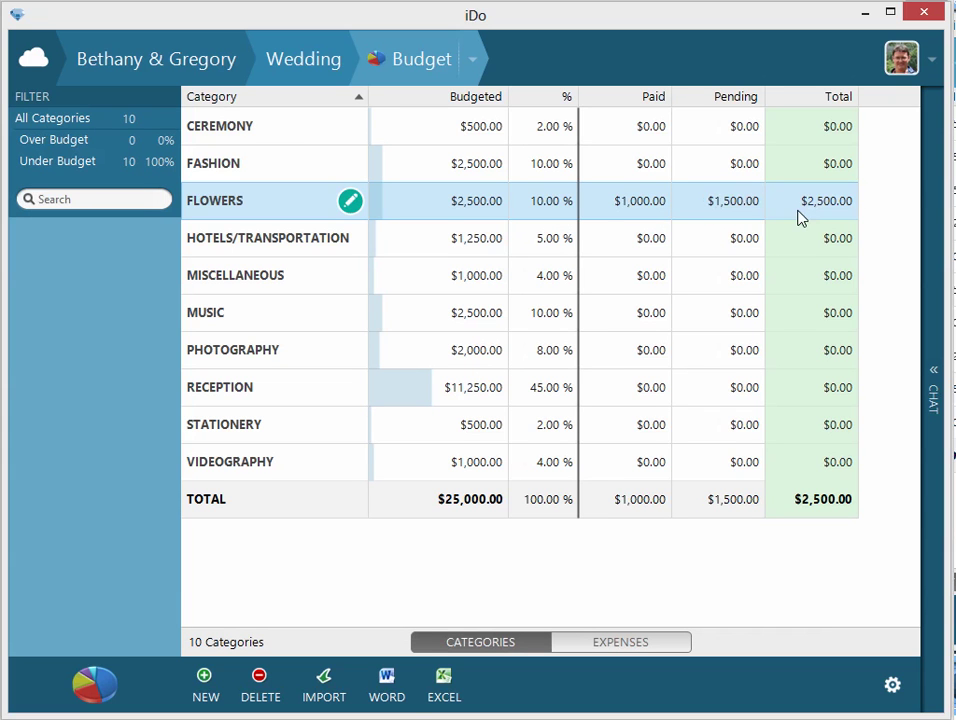
# Step: Export the budget categories to a Word report
pyautogui.click(388, 685)
pyautogui.moveTo(530, 37); pyautogui.dragTo(506, 17)
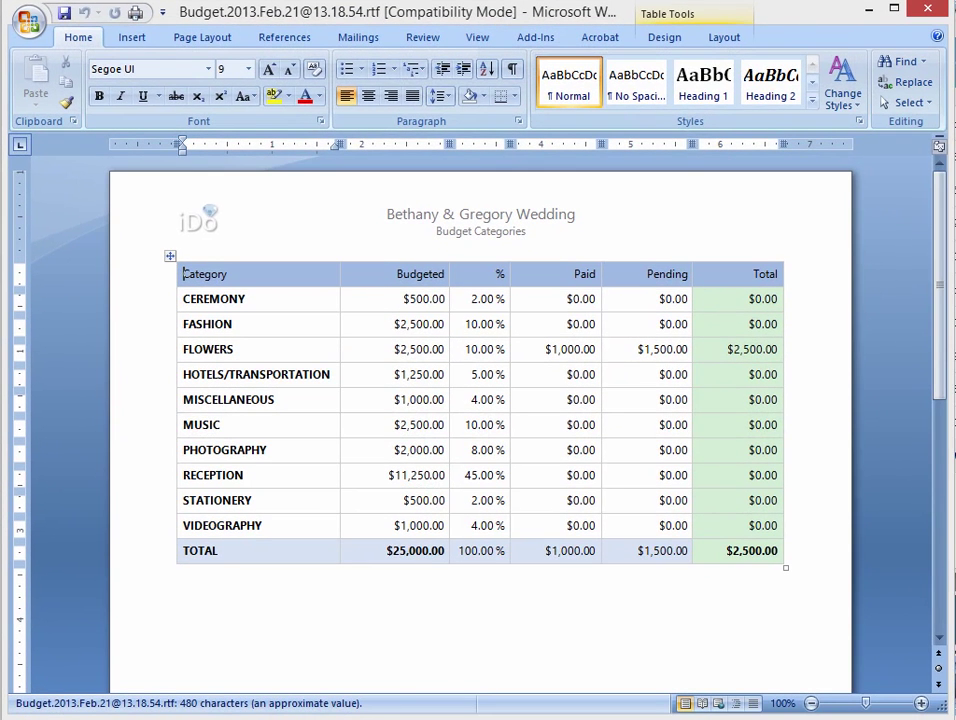
pyautogui.hotkey('alt', 'Tab')
# Step: Export the expense list to a Word report and maximize its window
pyautogui.click(625, 642)
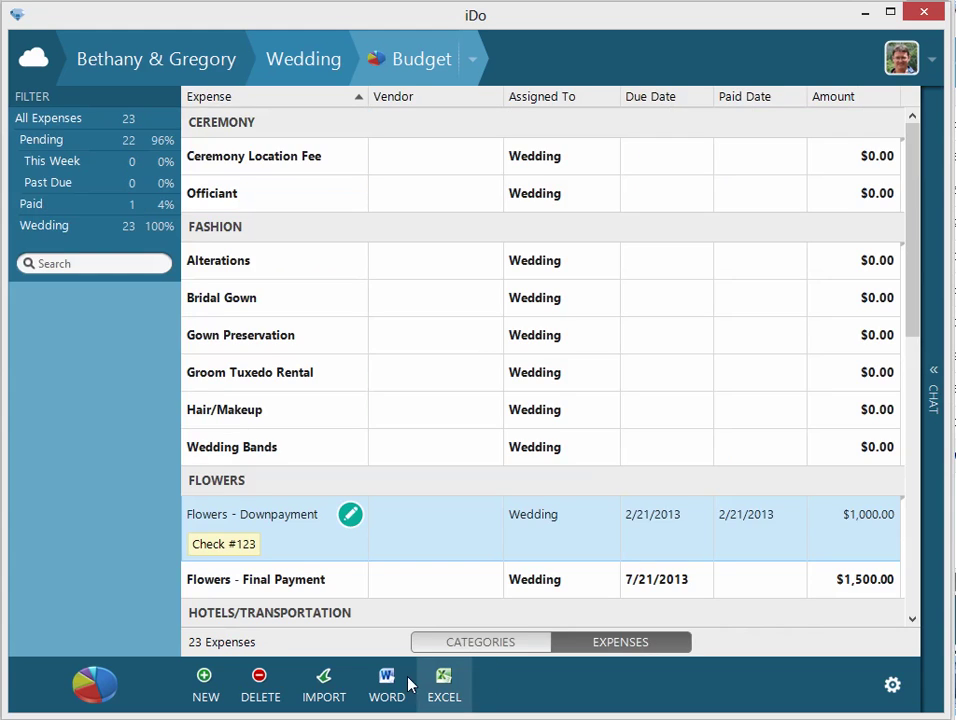
pyautogui.click(395, 686)
pyautogui.doubleClick(437, 34)
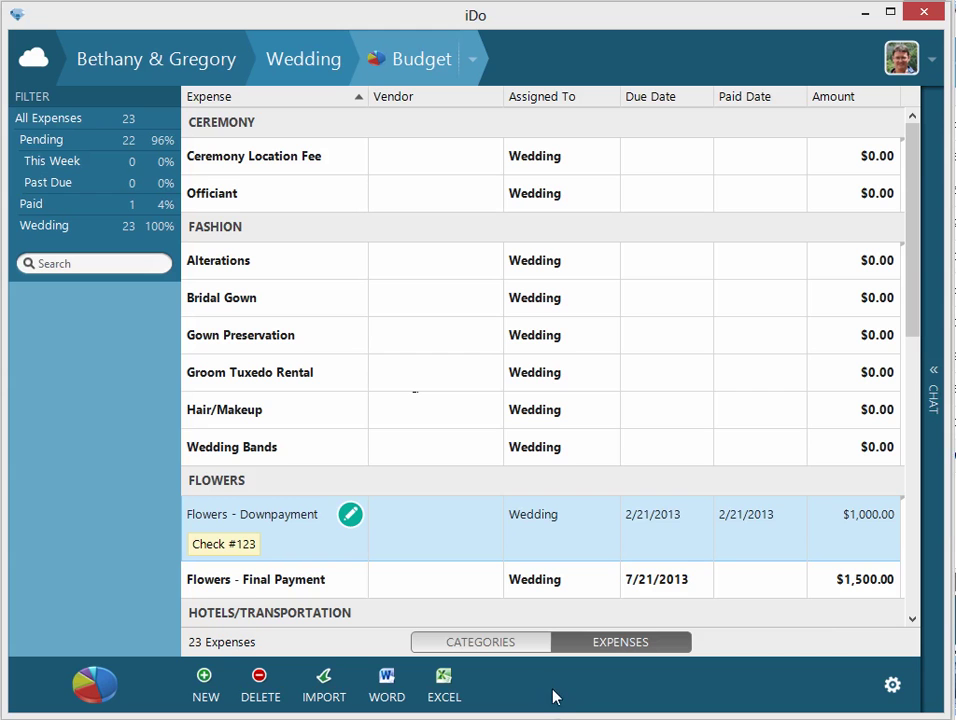
# Step: Filter the expenses by 'Flo' and export the two Flowers entries to Word
pyautogui.click(86, 263)
pyautogui.write('Flo')
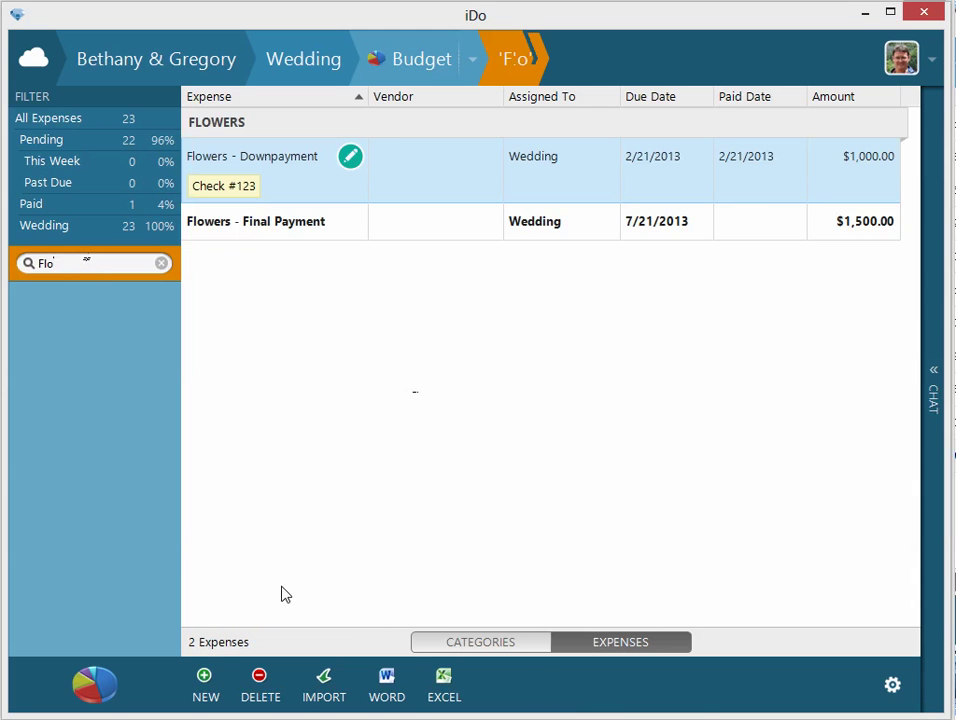
pyautogui.click(395, 680)
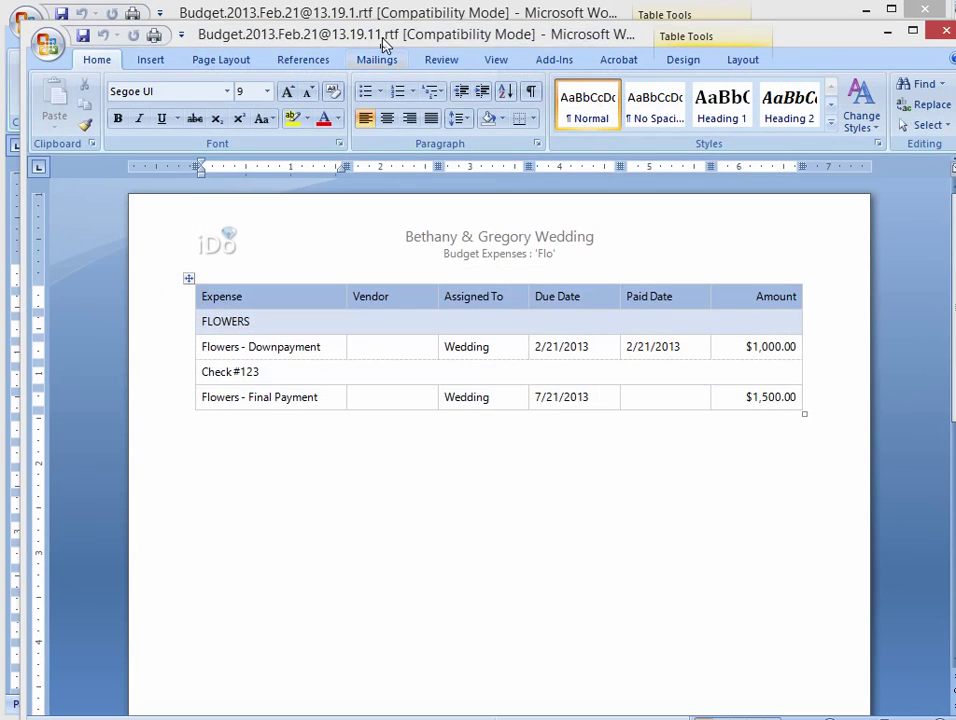
pyautogui.moveTo(385, 45); pyautogui.dragTo(363, 26)
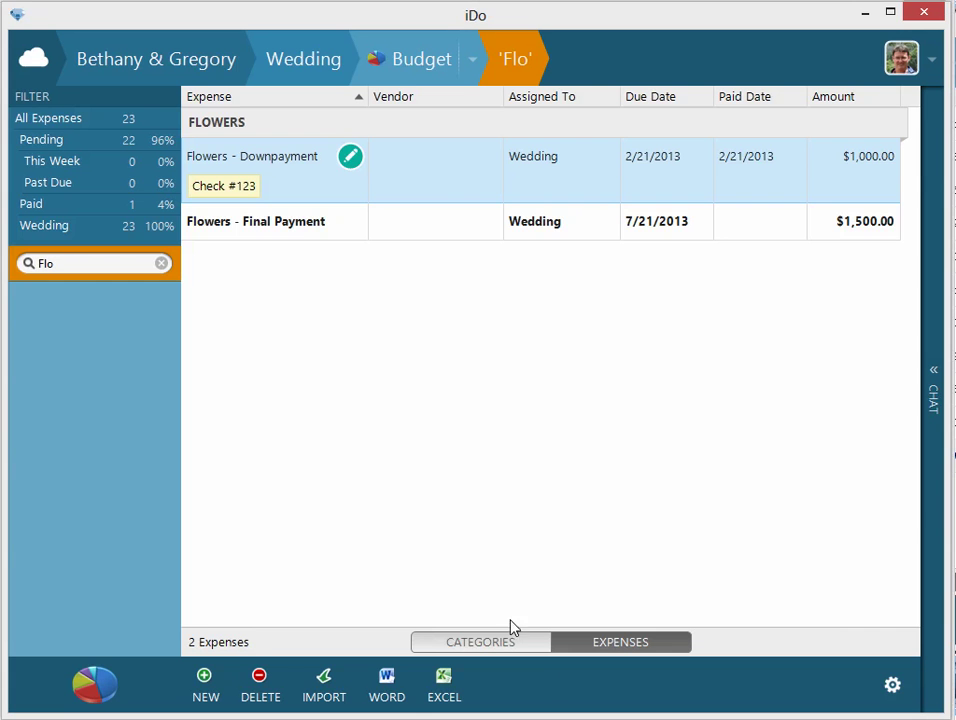
# Step: Export the filtered list to Excel and autofit all its columns
pyautogui.click(452, 686)
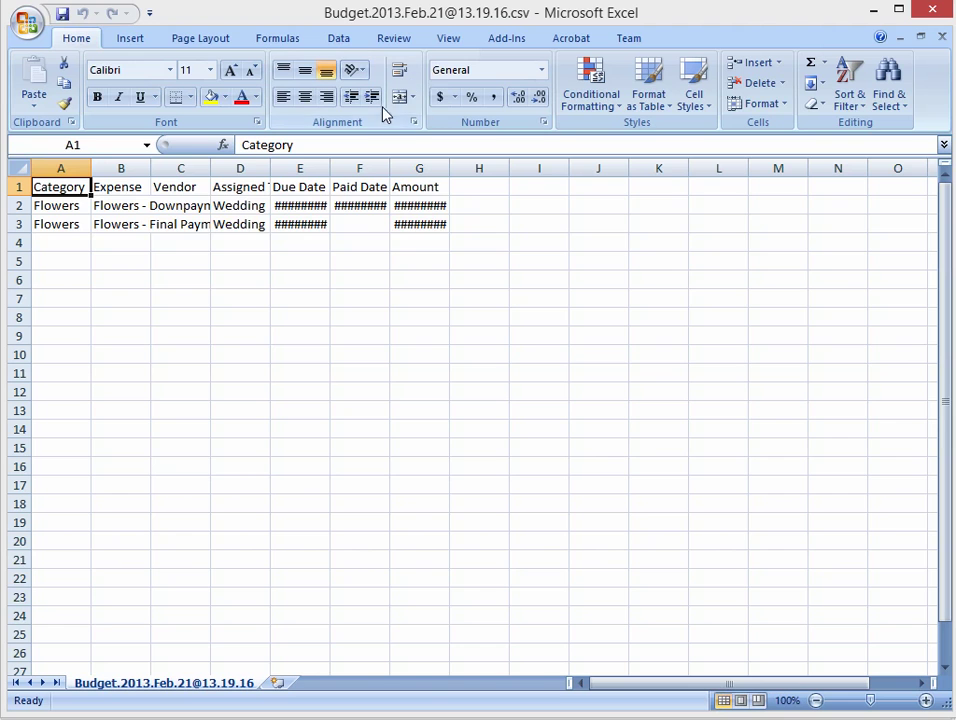
pyautogui.click(19, 167)
pyautogui.doubleClick(87, 167)
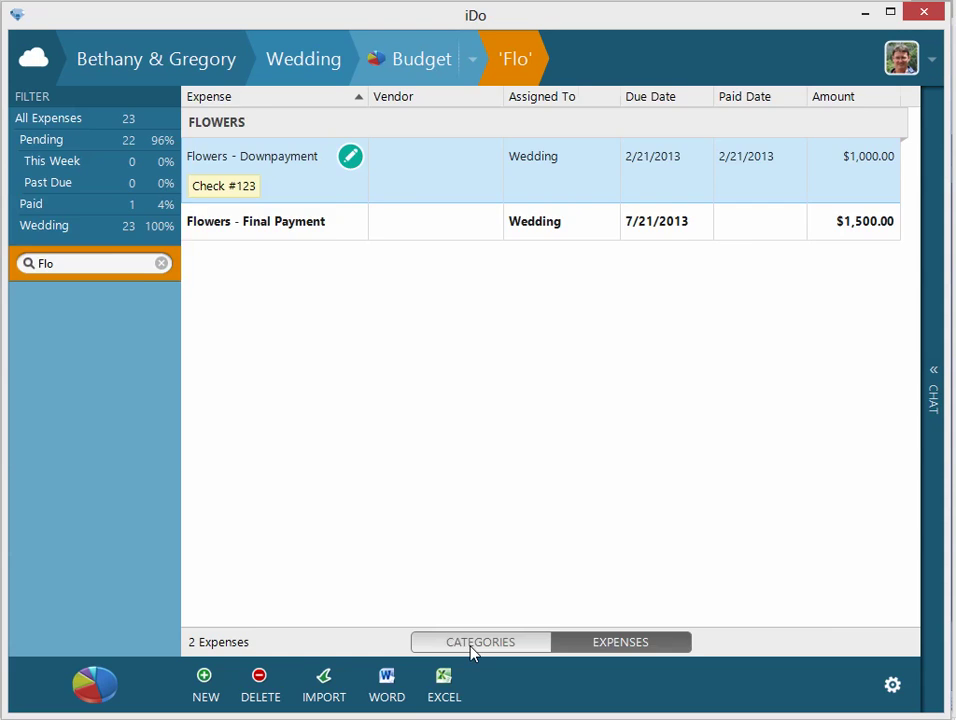
# Step: Export the category totals to an Excel CSV and autofit its columns
pyautogui.click(474, 650)
pyautogui.click(448, 684)
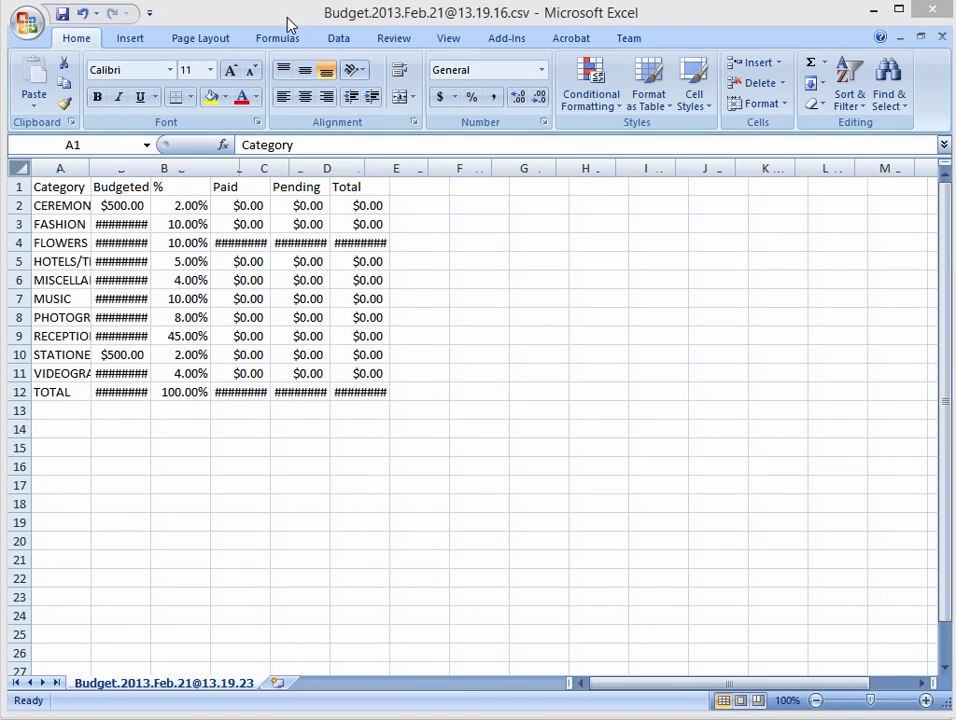
pyautogui.click(20, 168)
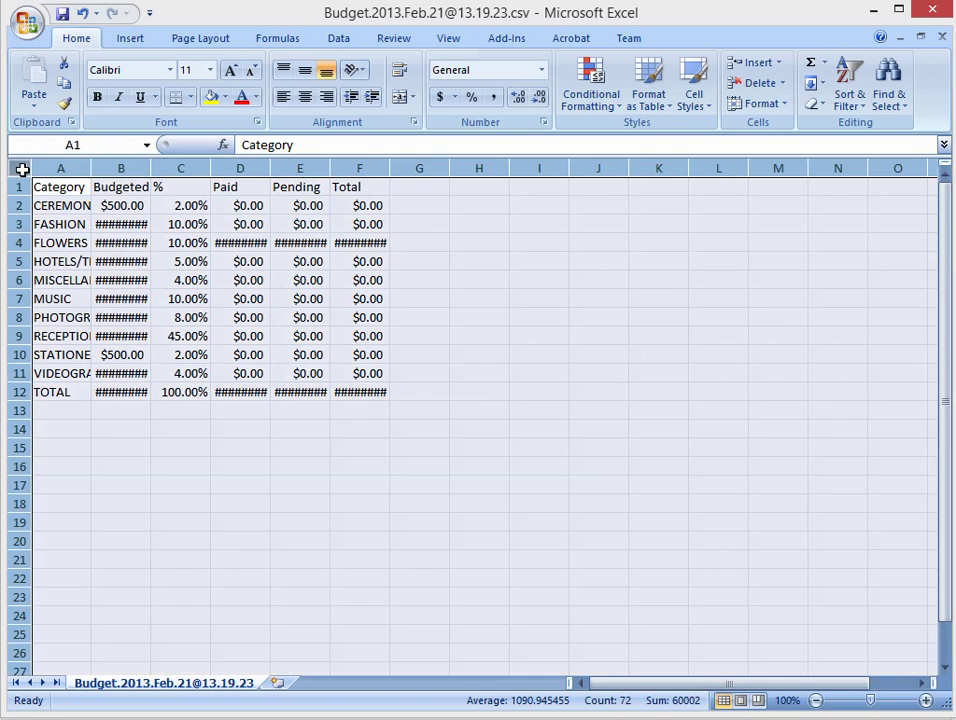
pyautogui.doubleClick(90, 168)
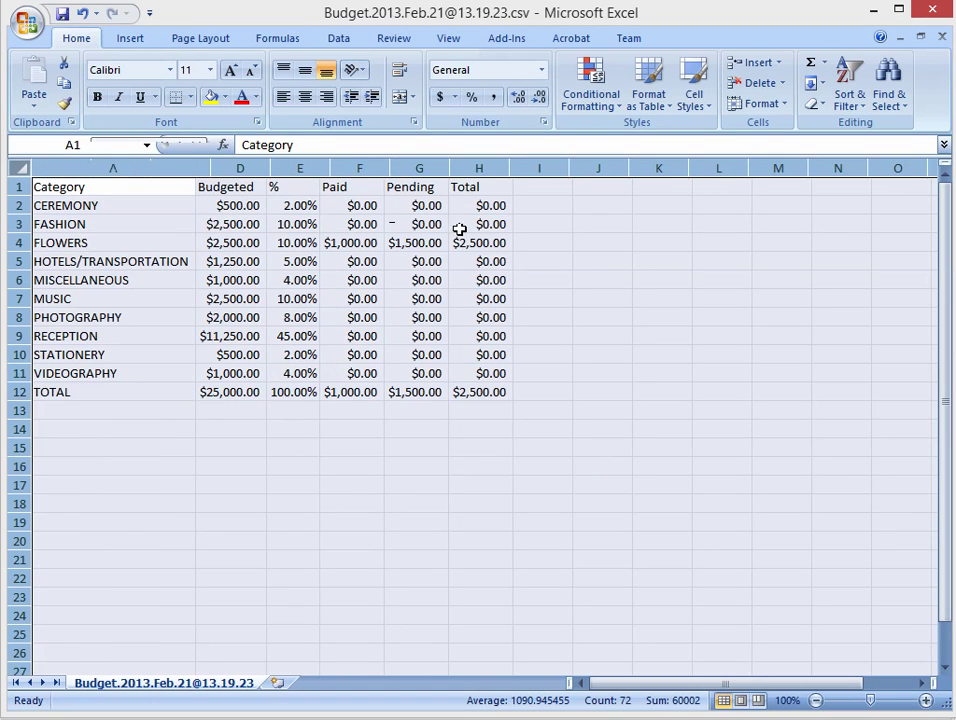
pyautogui.click(593, 256)
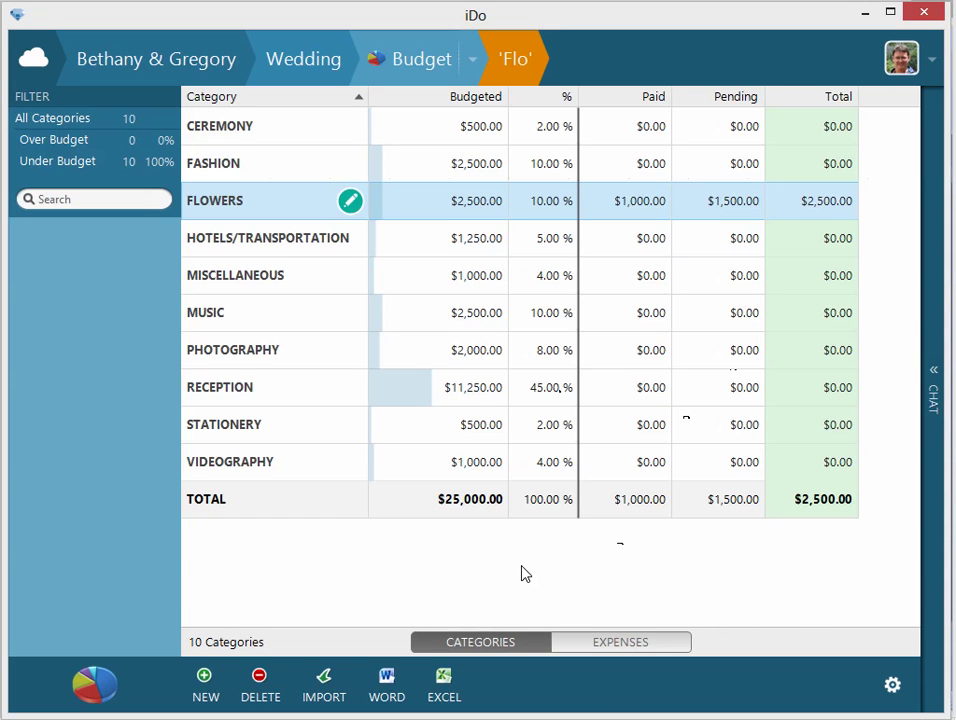
pyautogui.click(525, 573)
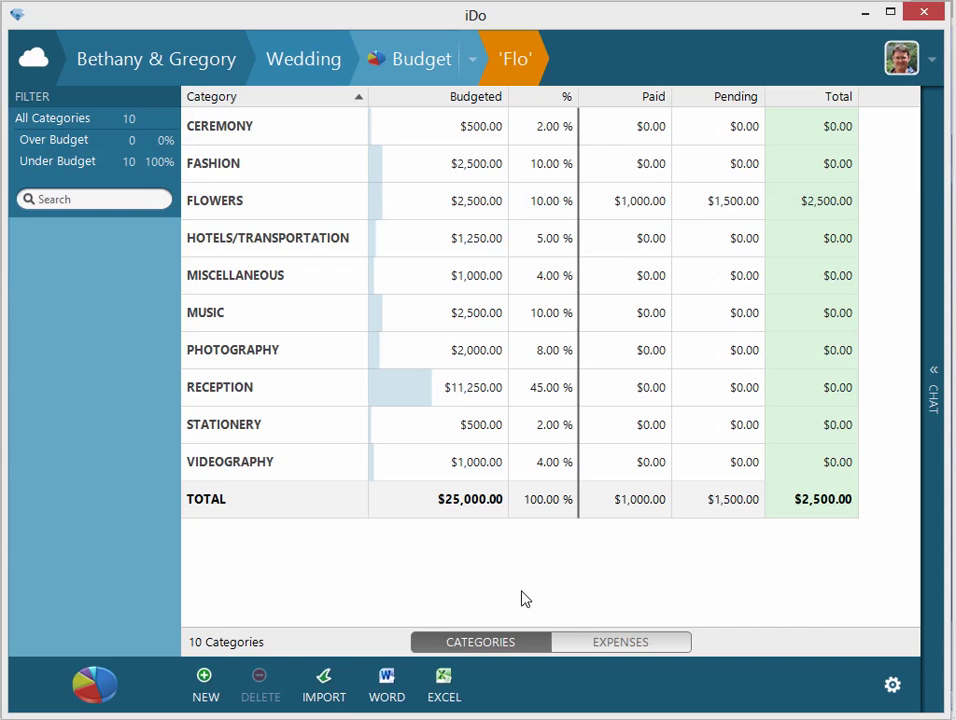
pyautogui.click(323, 688)
pyautogui.moveTo(446, 345); pyautogui.dragTo(446, 403)
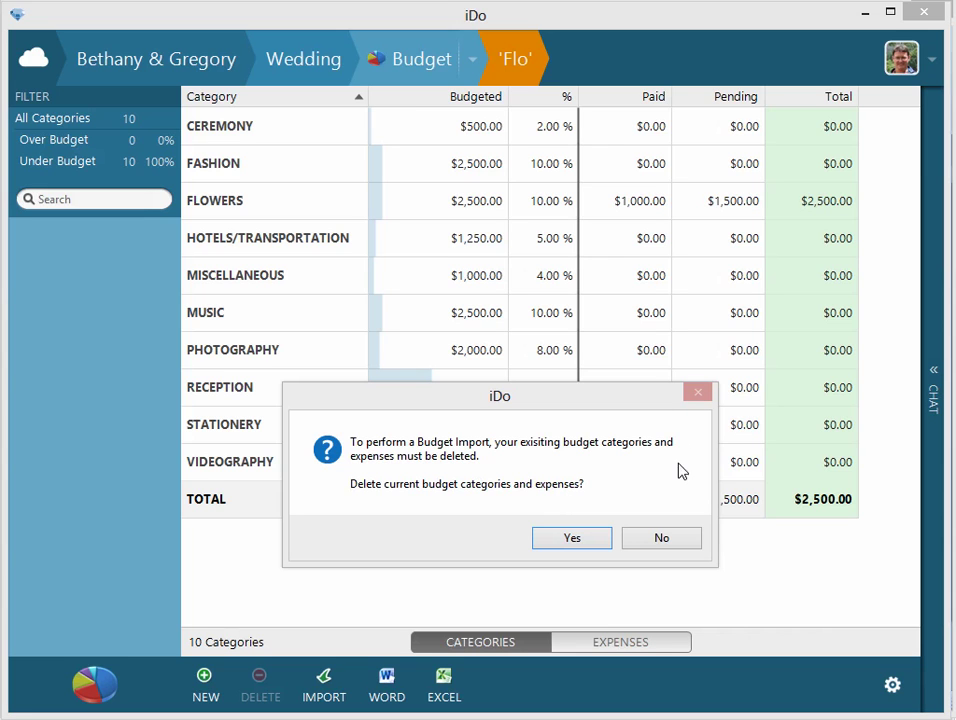
pyautogui.click(674, 541)
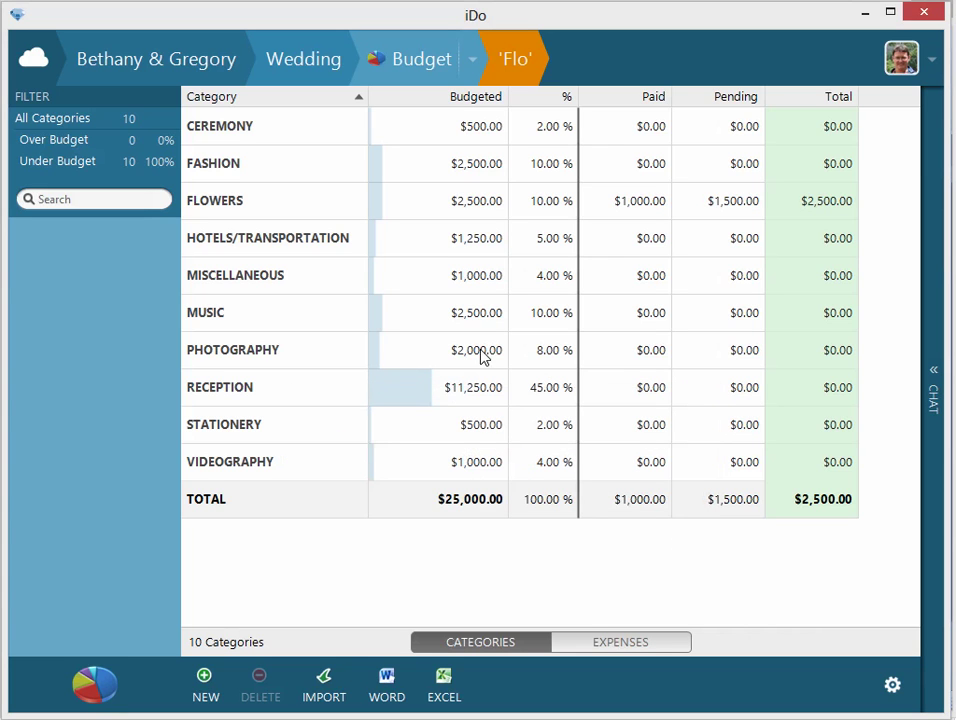